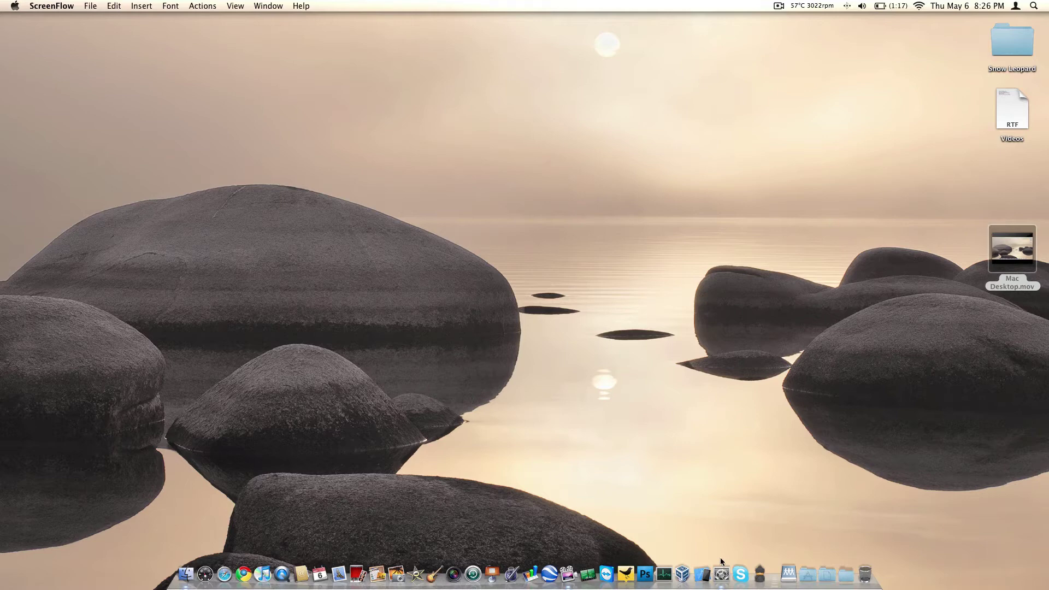
Open the Internet Sharing settings in System Preferences' Sharing pane.
{"action": "left_click", "coordinate": [721, 574]}
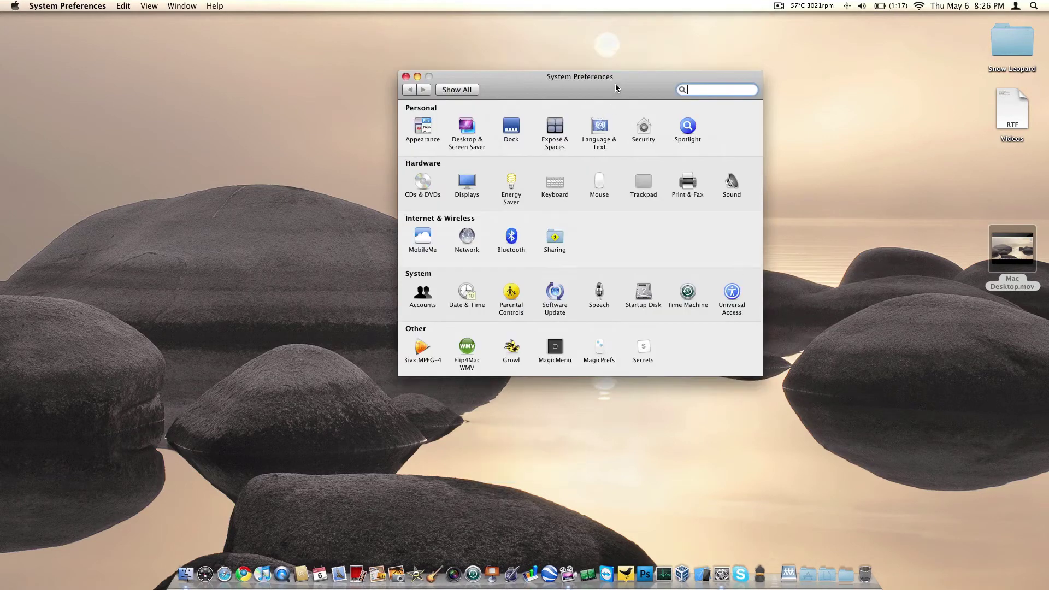
{"action": "left_click_drag", "start_coordinate": [615, 83], "coordinate": [610, 97]}
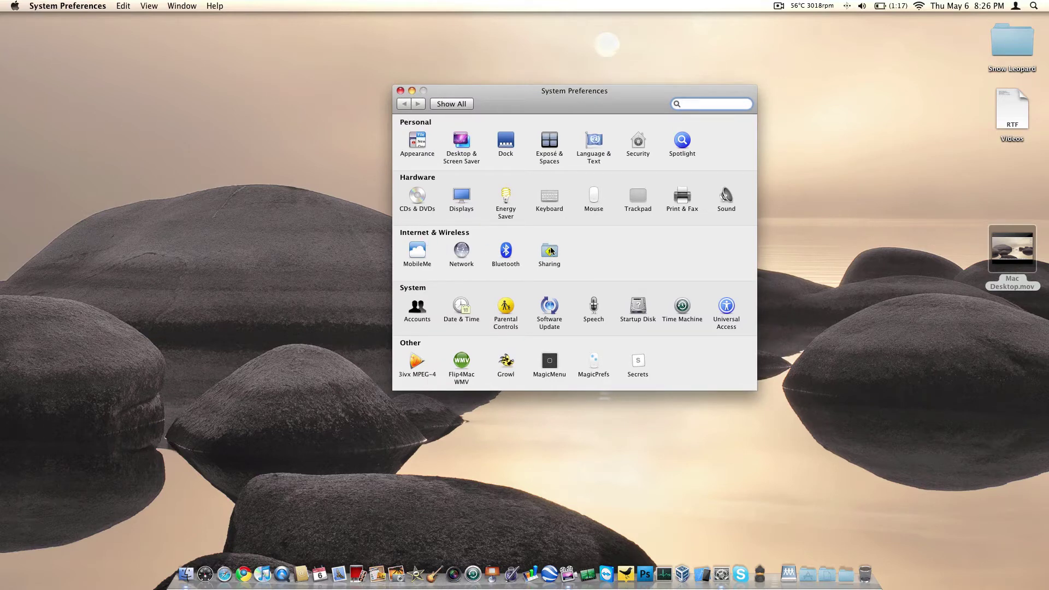
{"action": "left_click", "coordinate": [551, 246]}
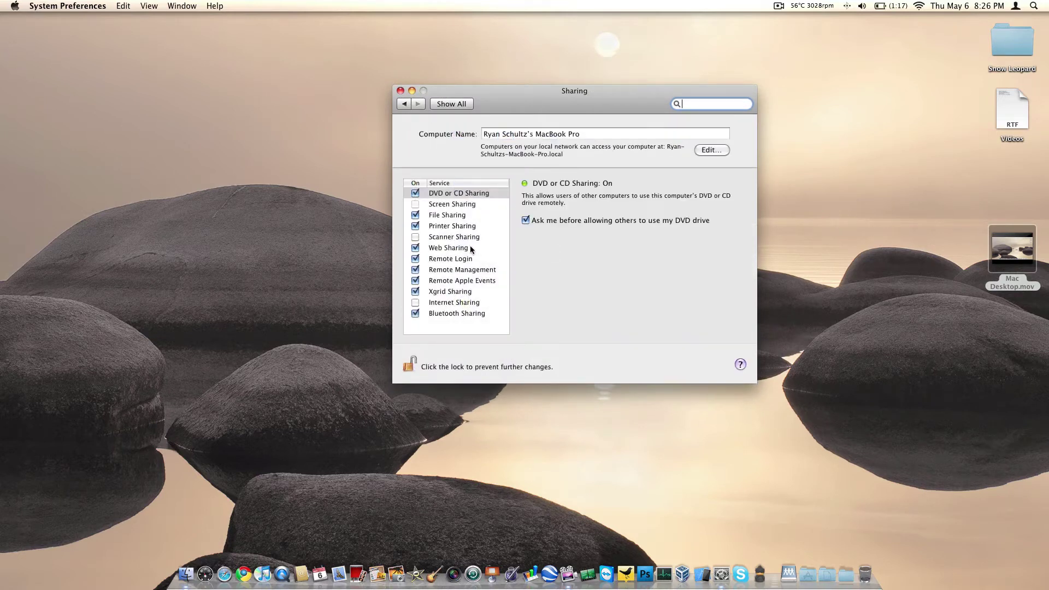
{"action": "left_click", "coordinate": [446, 305]}
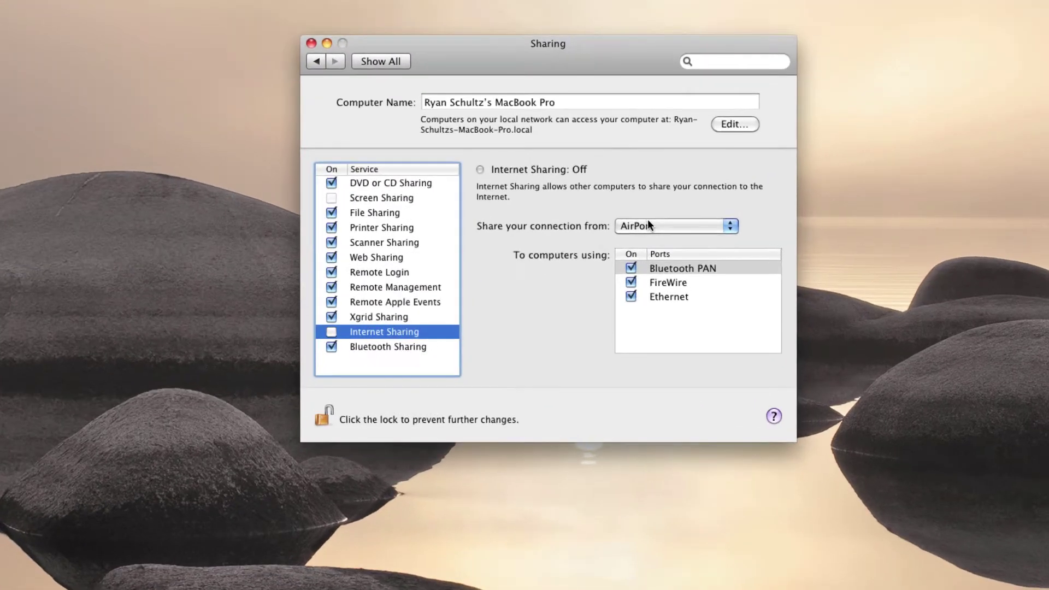
Share the Ethernet connection with AirPort only, unchecking FireWire and Bluetooth PAN.
{"action": "left_click", "coordinate": [648, 225]}
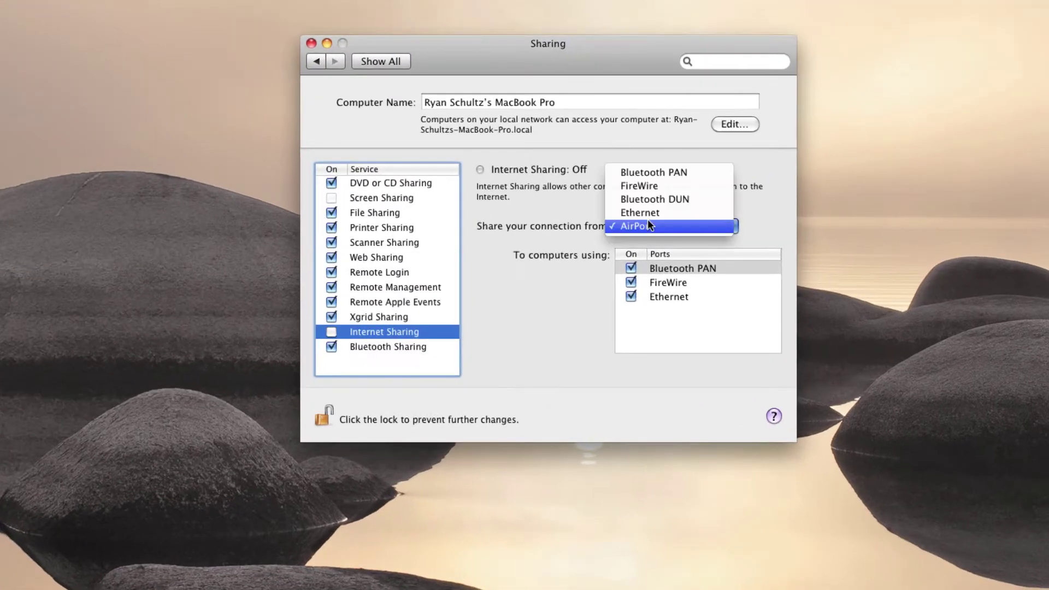
{"action": "left_click", "coordinate": [650, 219]}
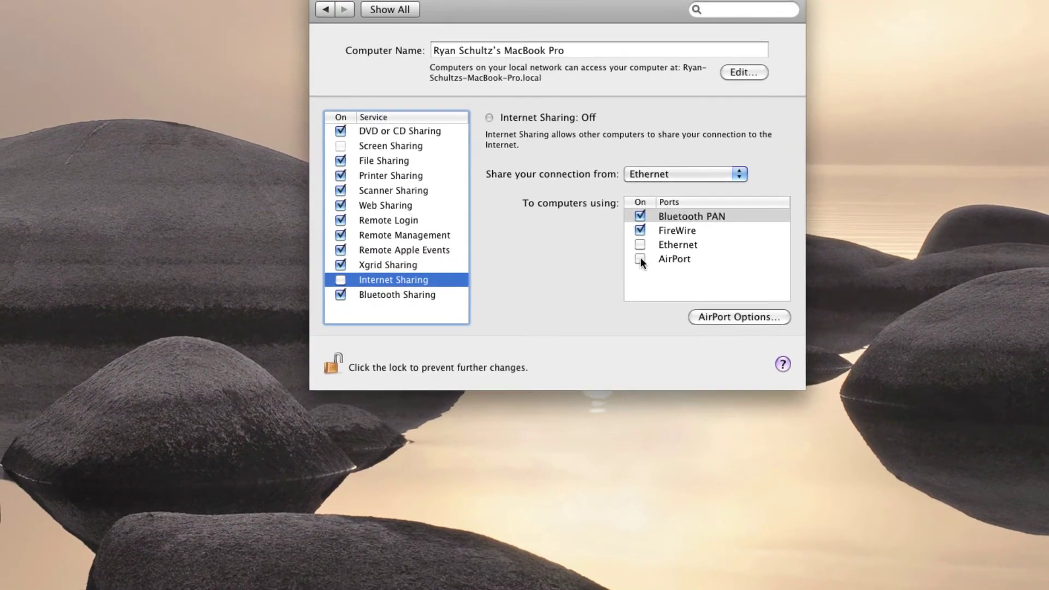
{"action": "left_click", "coordinate": [640, 257]}
{"action": "left_click", "coordinate": [640, 246]}
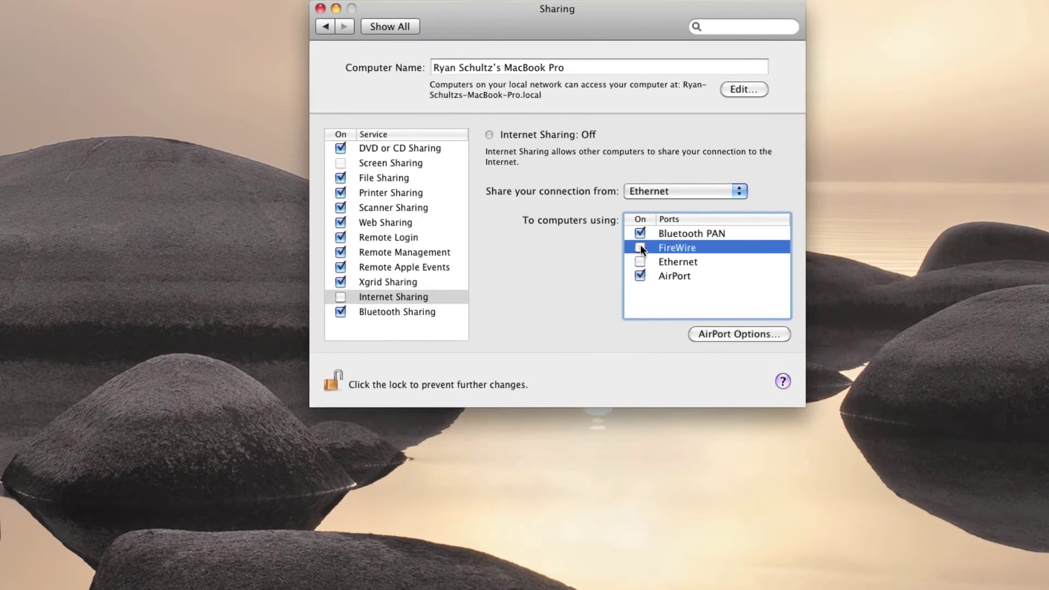
{"action": "left_click", "coordinate": [643, 241]}
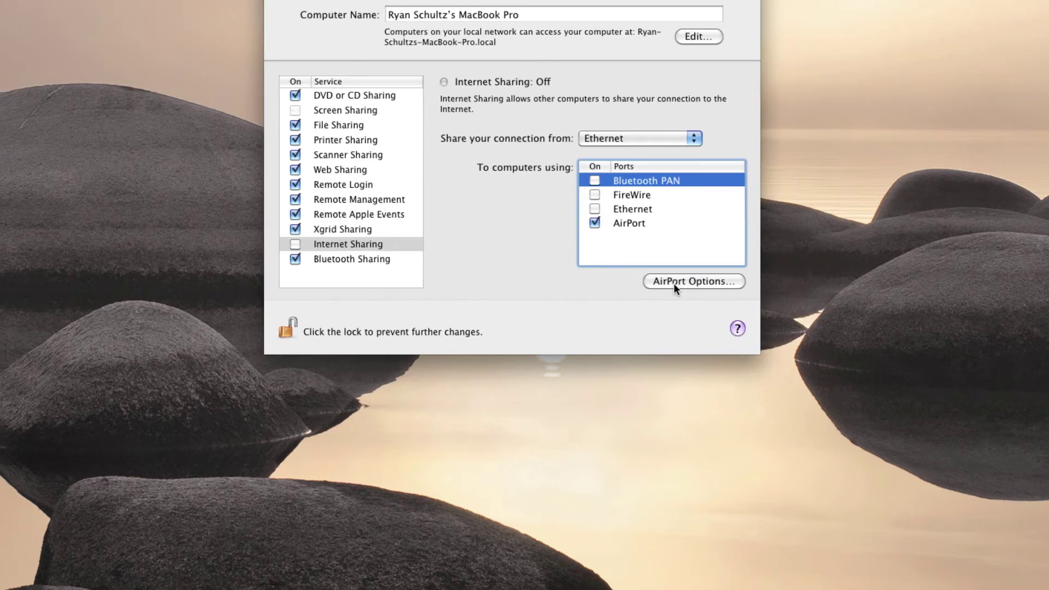
Name the network 'Mac Network', keep channel Automatic, and enable WEP with a confirmed password.
{"action": "left_click", "coordinate": [674, 282]}
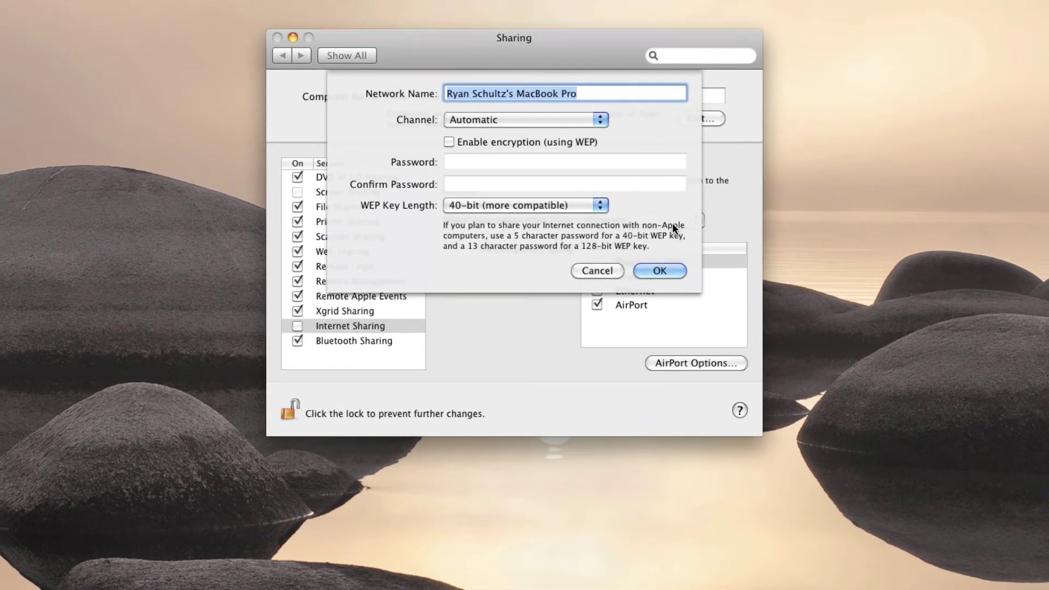
{"action": "type", "text": "Mac"}
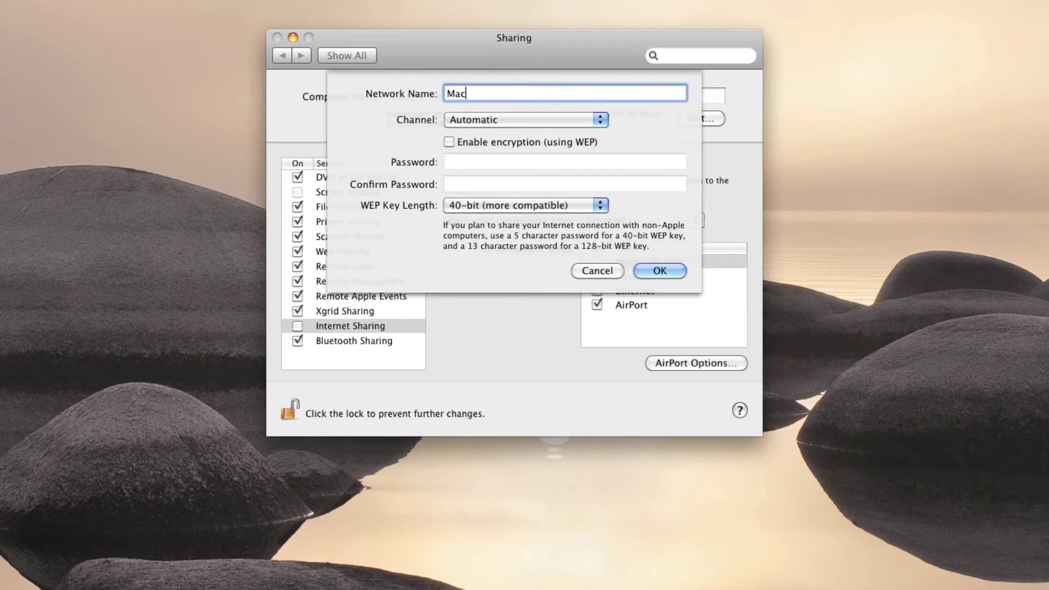
{"action": "type", "text": " Networ"}
{"action": "type", "text": "k"}
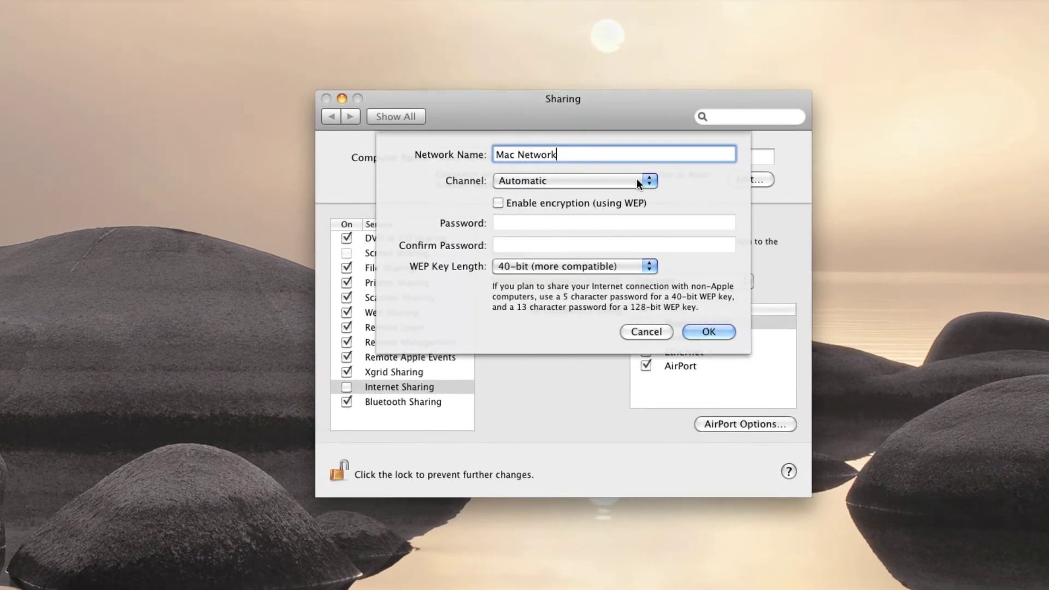
{"action": "left_click", "coordinate": [637, 180]}
{"action": "left_click", "coordinate": [654, 182]}
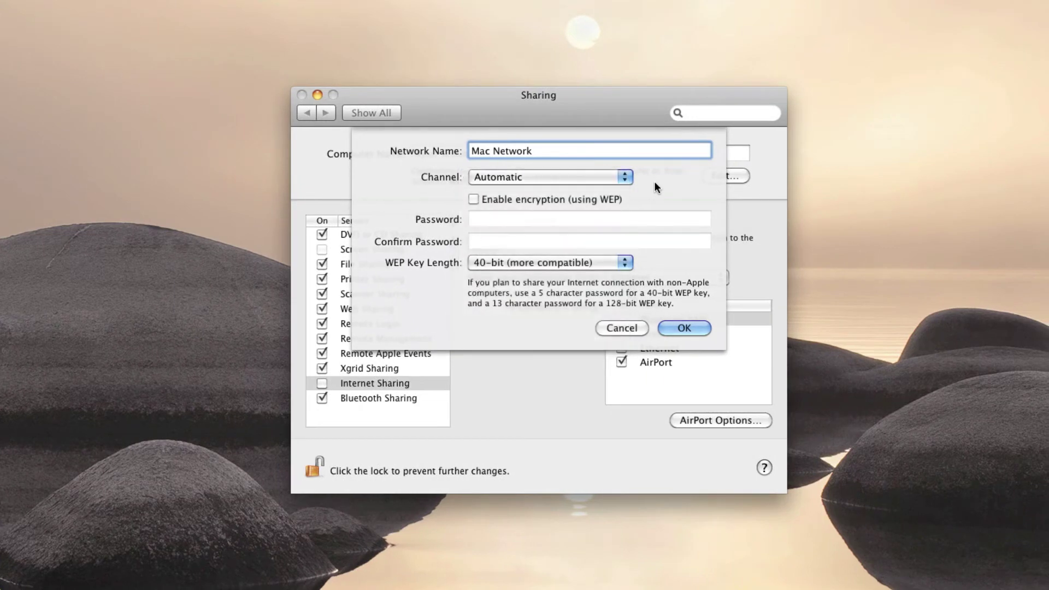
{"action": "left_click", "coordinate": [639, 194]}
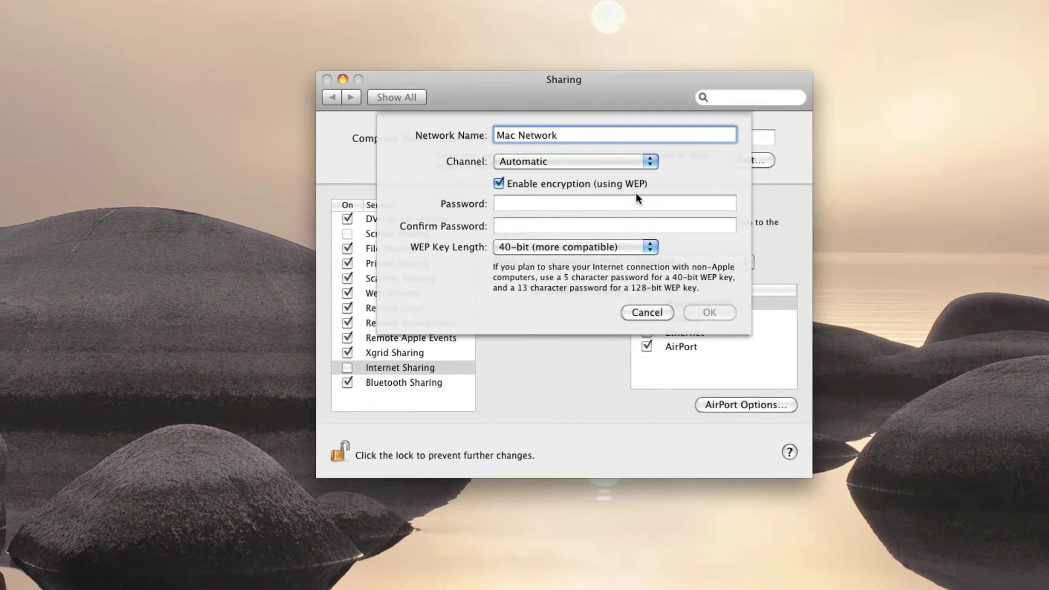
{"action": "left_click", "coordinate": [620, 215]}
{"action": "type", "text": "••••"}
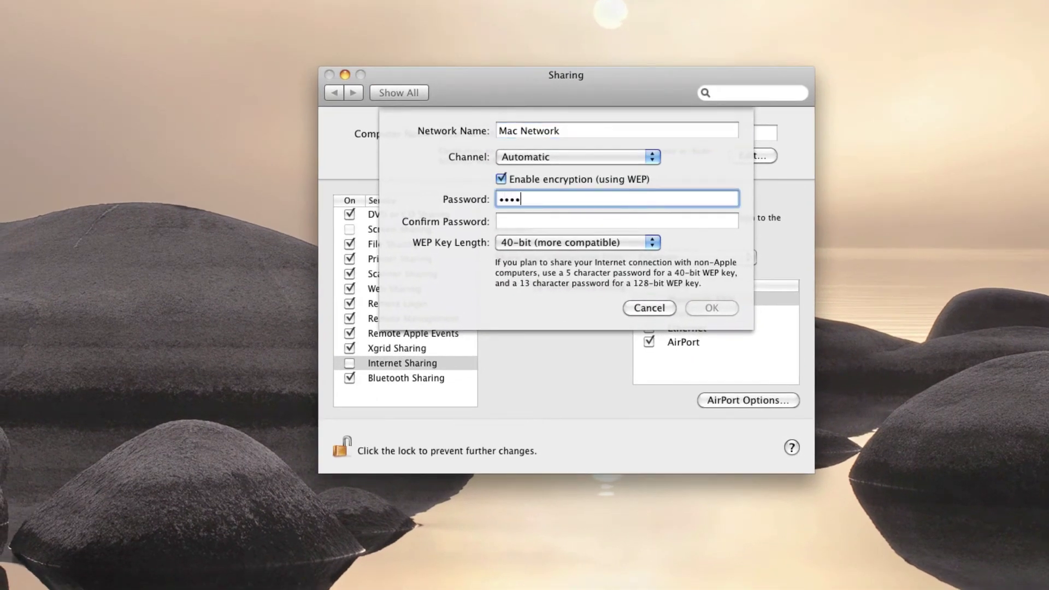
{"action": "key", "text": "Tab"}
{"action": "type", "text": "••••"}
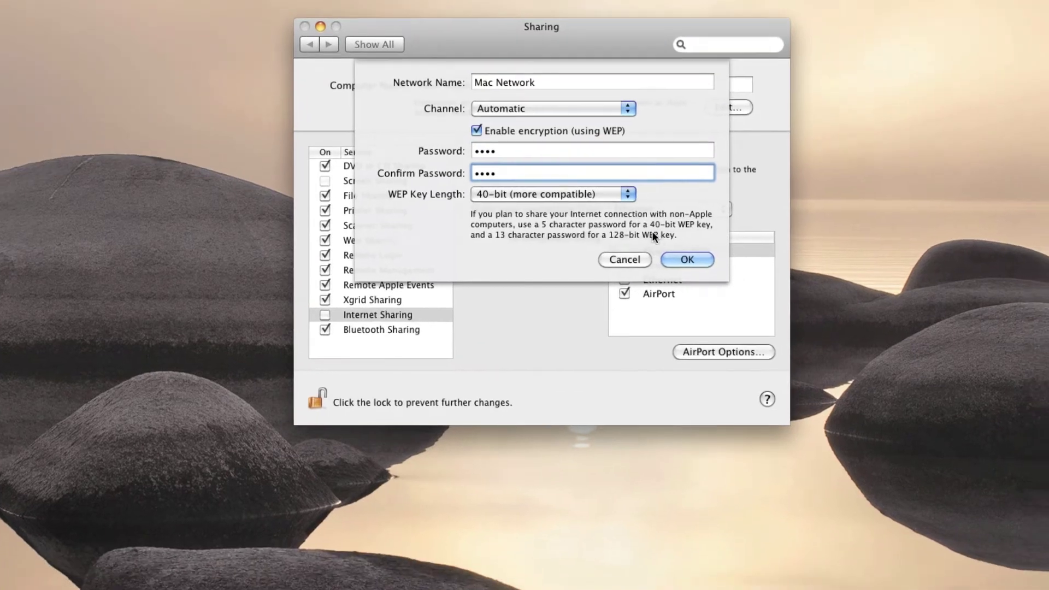
Save the AirPort options, then check Internet Sharing and confirm Start.
{"action": "left_click", "coordinate": [697, 308]}
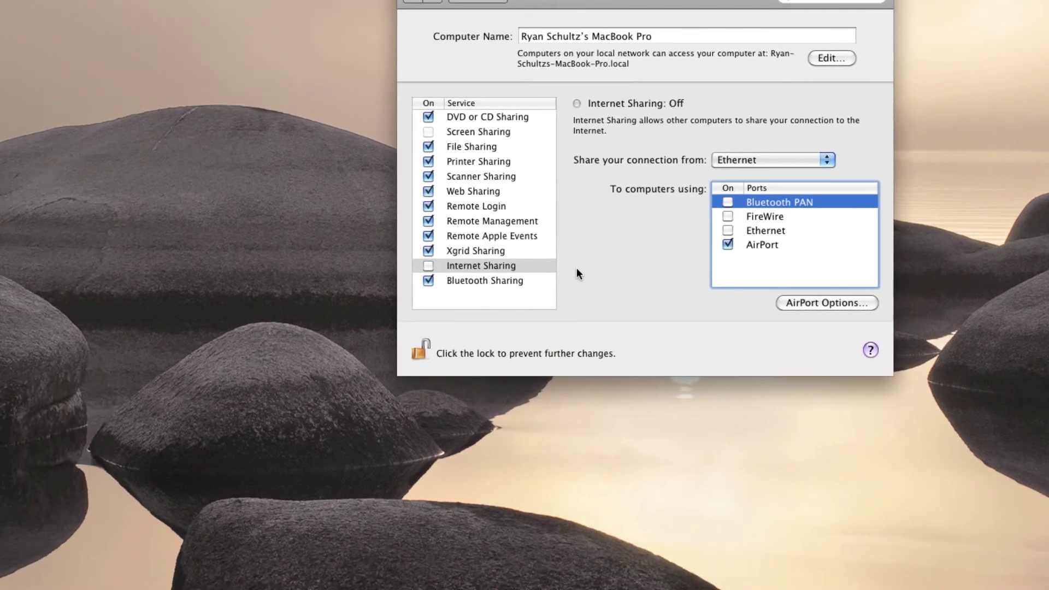
{"action": "left_click", "coordinate": [512, 267]}
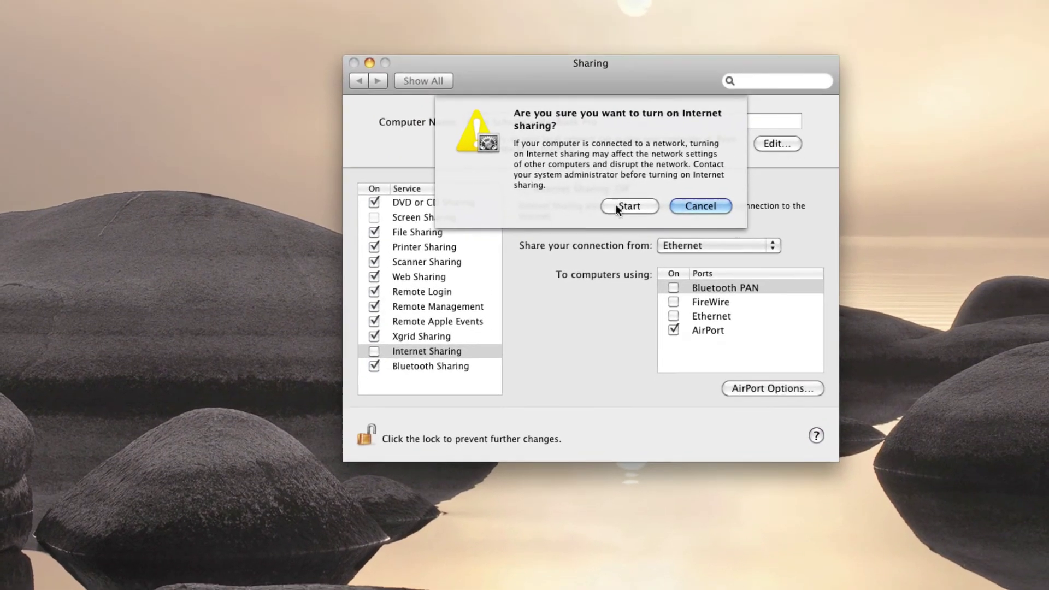
{"action": "left_click", "coordinate": [615, 206]}
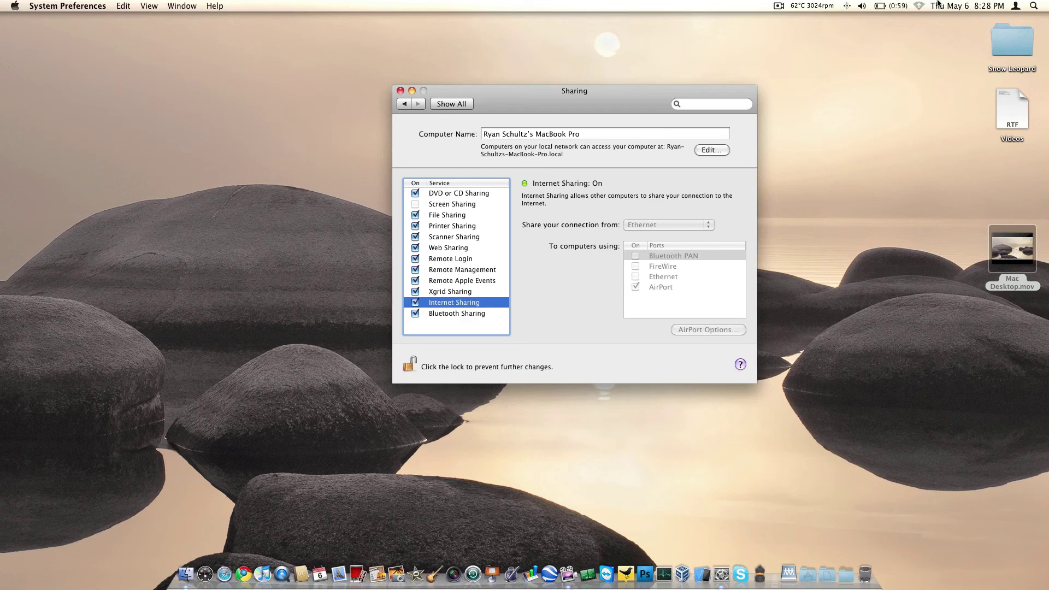
Check the AirPort menu-bar status, then uncheck Internet Sharing and cancel the confirmation.
{"action": "left_click", "coordinate": [919, 7]}
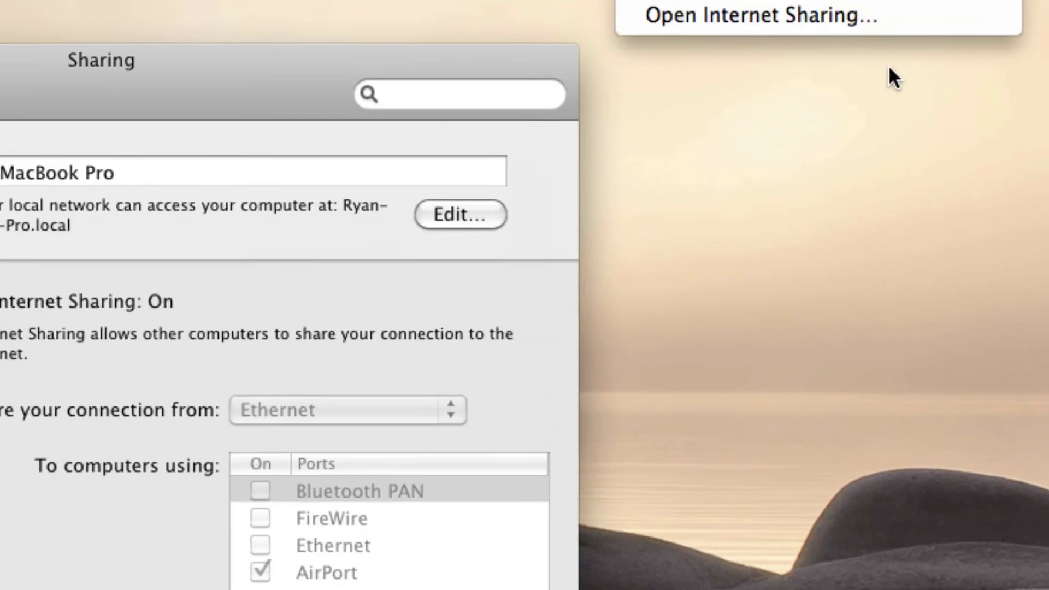
{"action": "left_click", "coordinate": [883, 86]}
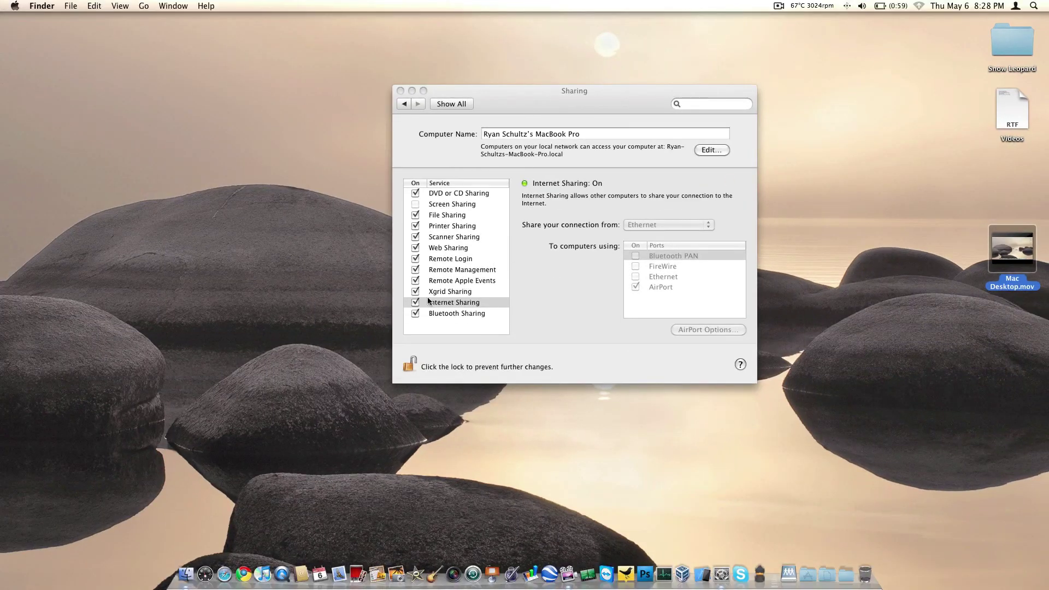
{"action": "left_click", "coordinate": [416, 306]}
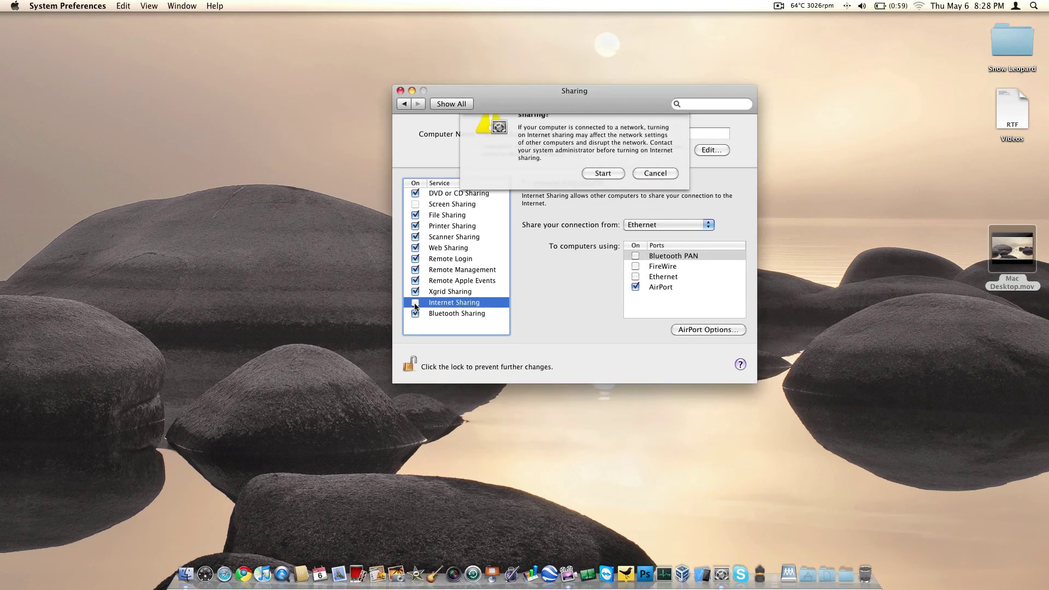
{"action": "left_click", "coordinate": [653, 196]}
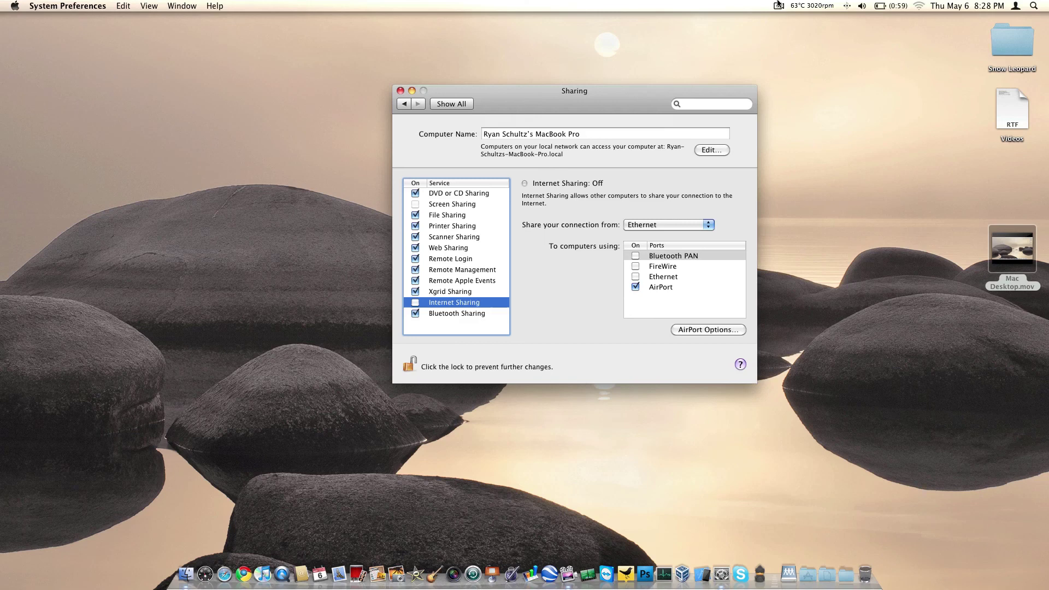
{"action": "left_click", "coordinate": [777, 3]}
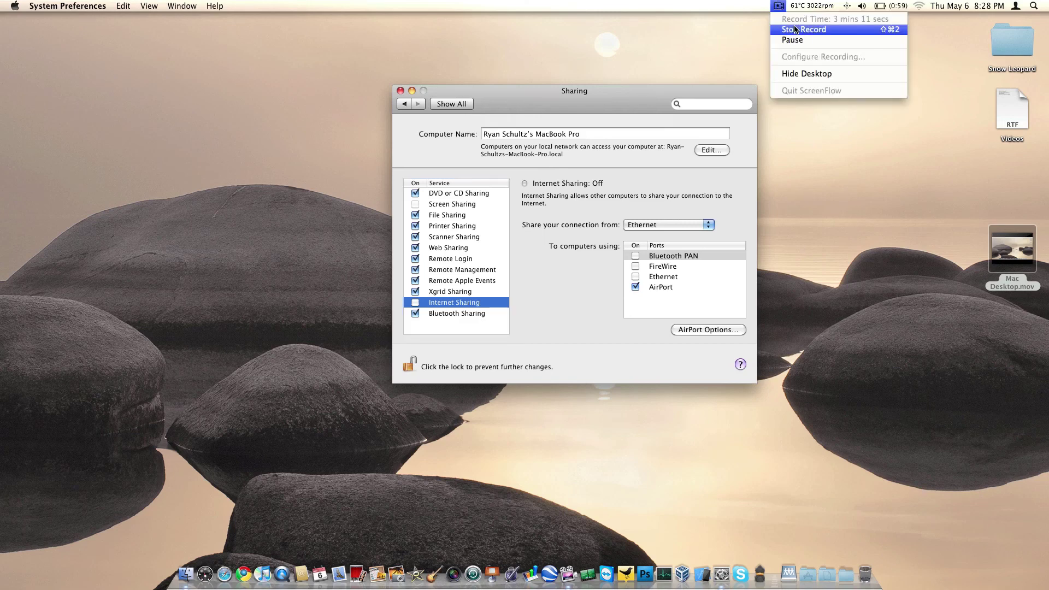